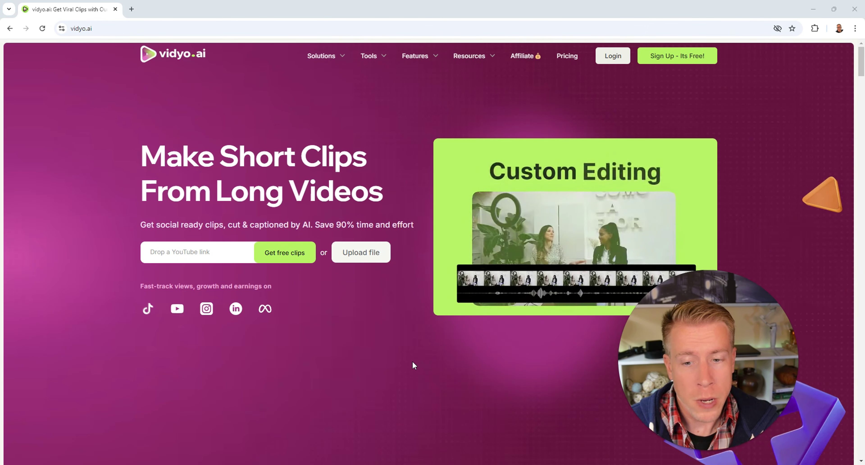
- Create a free vidyo.ai account from the 'Sign Up - Its Free!' button
left_click(686, 63)
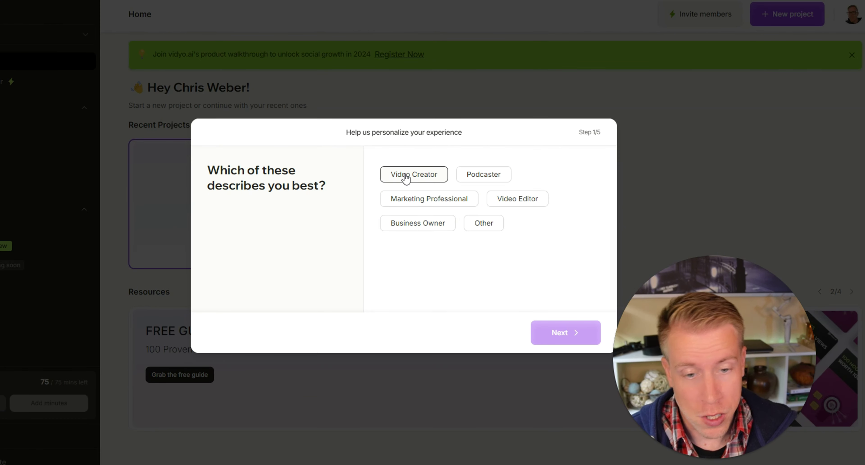
- Choose Video Creator in onboarding, finish the questionnaire, and start a new project
left_click(406, 179)
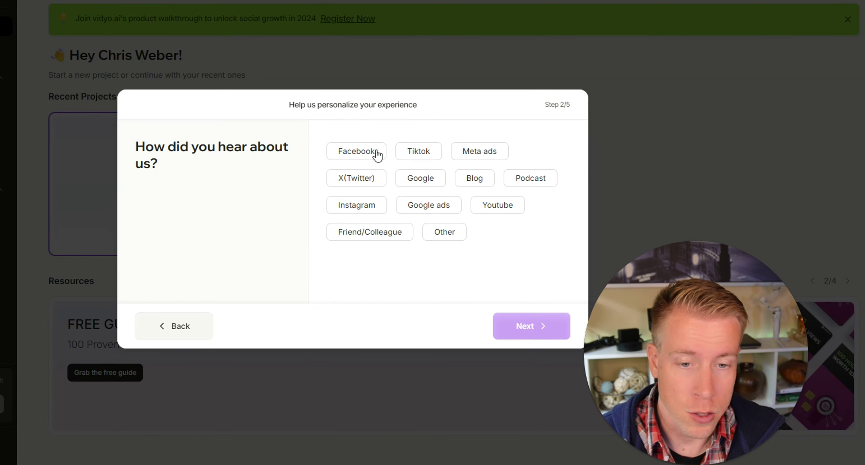
left_click(376, 154)
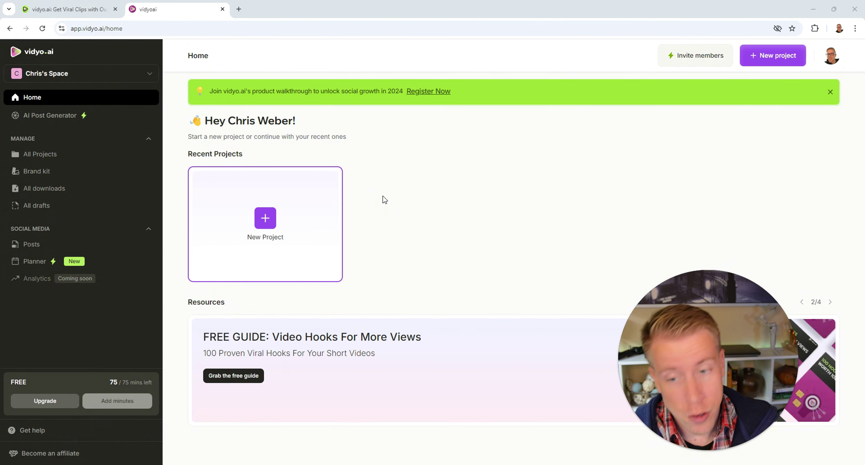
left_click(270, 222)
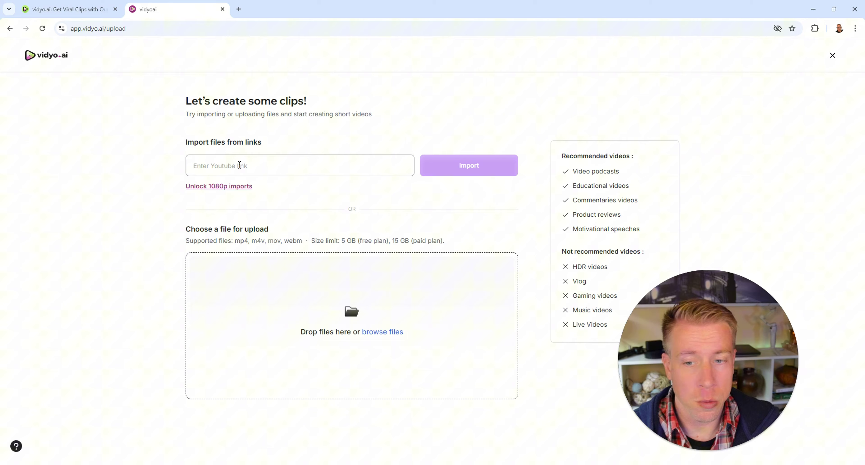
- On youtube.com, copy the beginner 3D printer video's link, then close that tab
left_click(238, 10)
type("youtub")
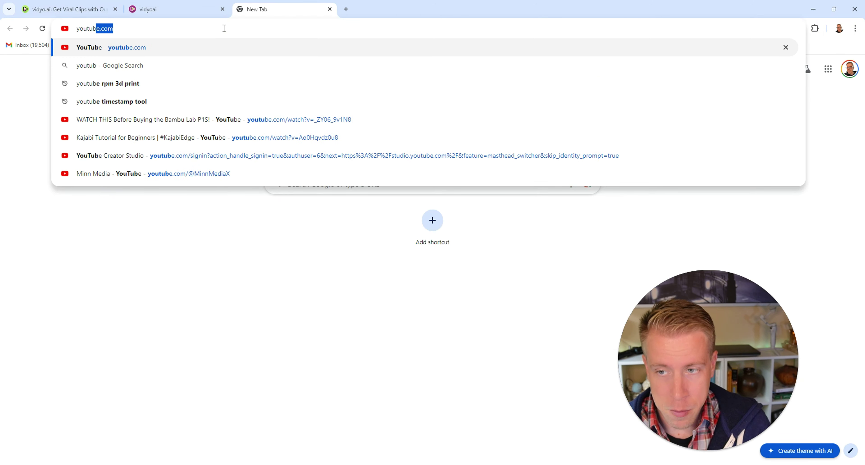
key("Return")
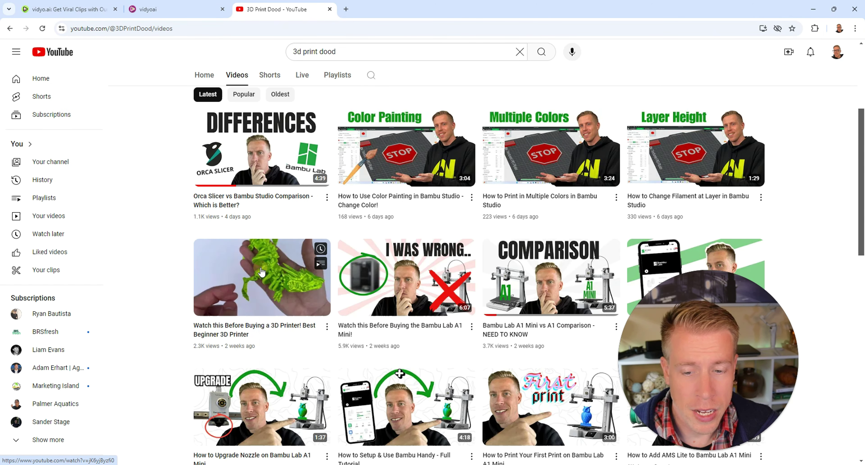
right_click(262, 271)
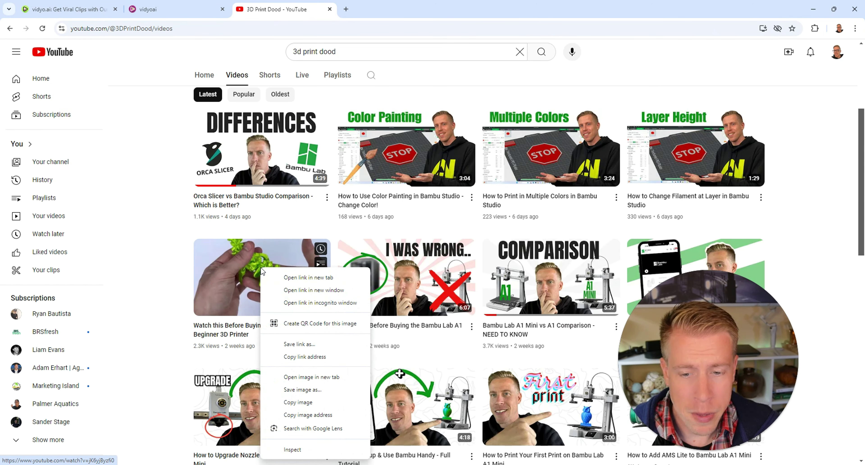
left_click(304, 356)
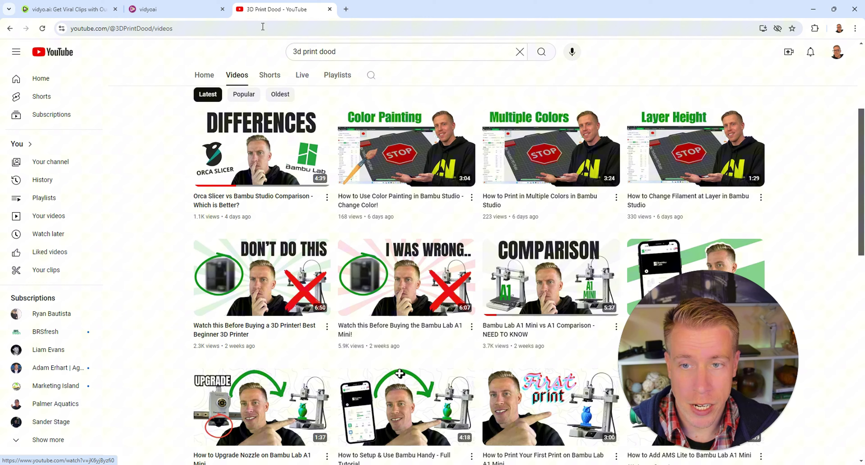
key("ctrl+w")
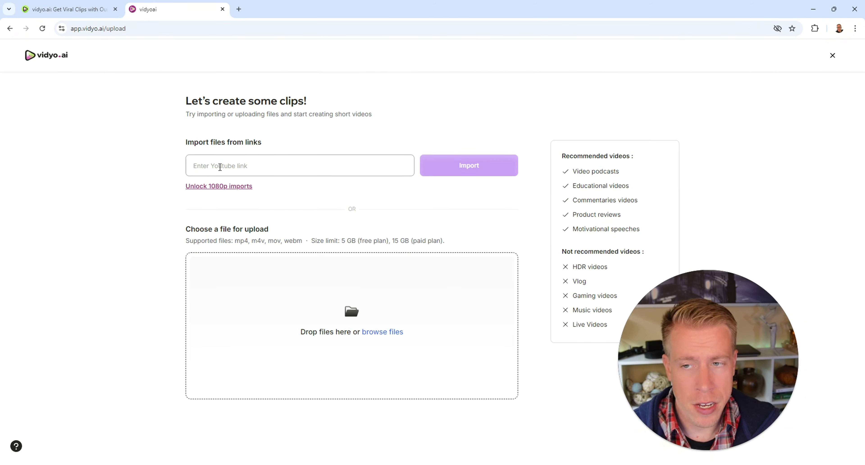
- Paste the copied YouTube link into the link field and import the video
right_click(220, 167)
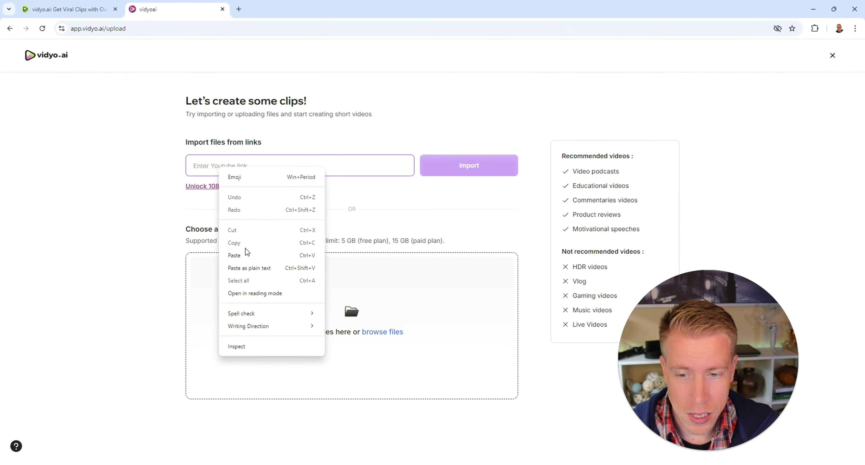
left_click(241, 255)
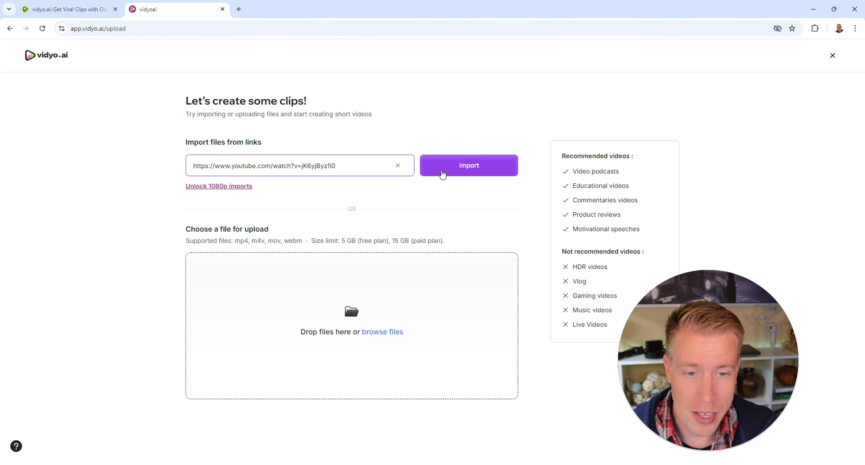
left_click(440, 172)
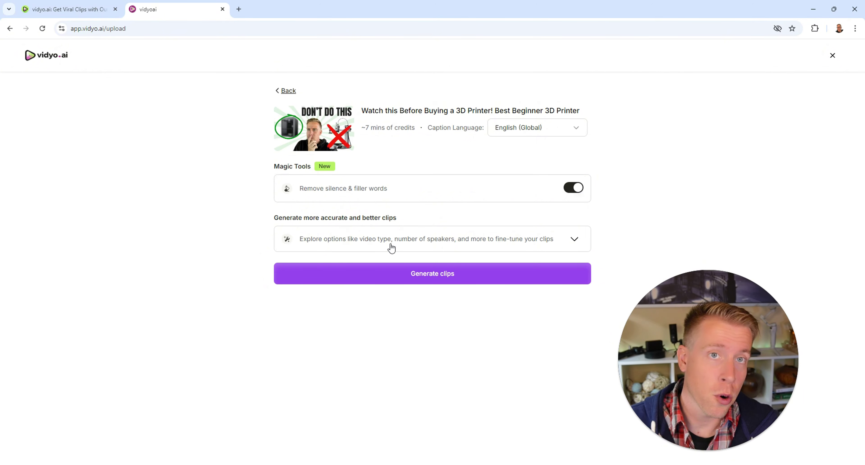
- Generate AI clips from the 3D printer video and wait for processing to finish
left_click(432, 276)
left_click_drag(345, 303, 653, 278)
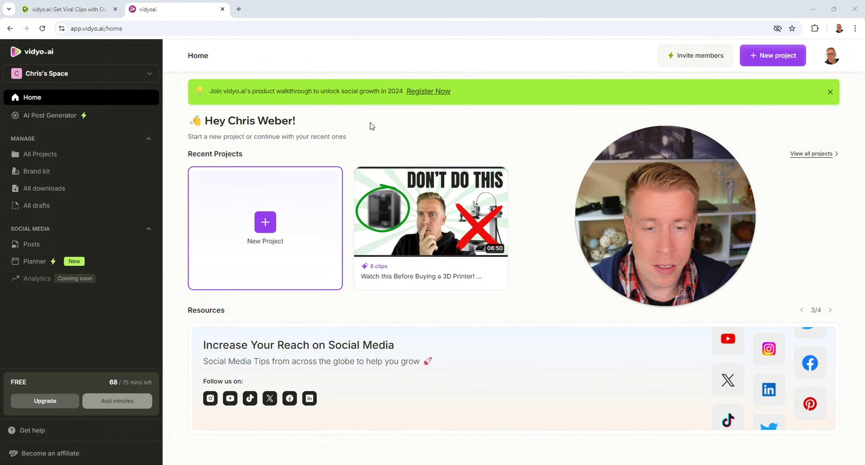
- Open the 3D printer project, play 'Top 3D Printers Revealed', then load and play '3D Printing Simplified'
left_click(445, 225)
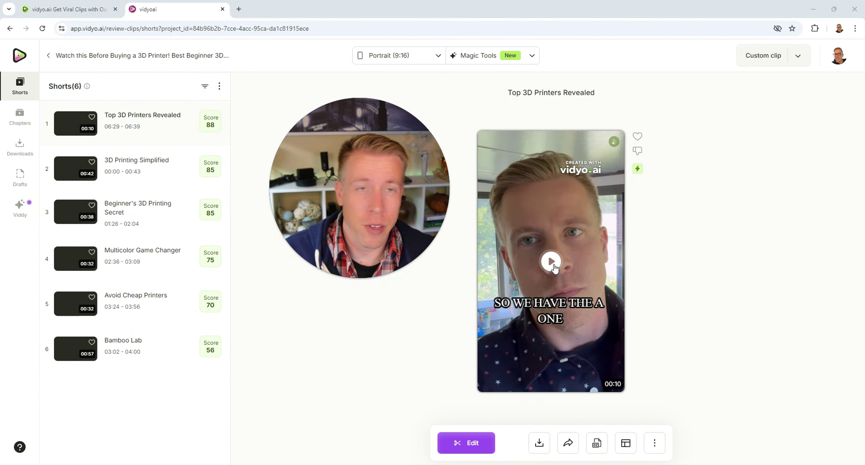
left_click(552, 262)
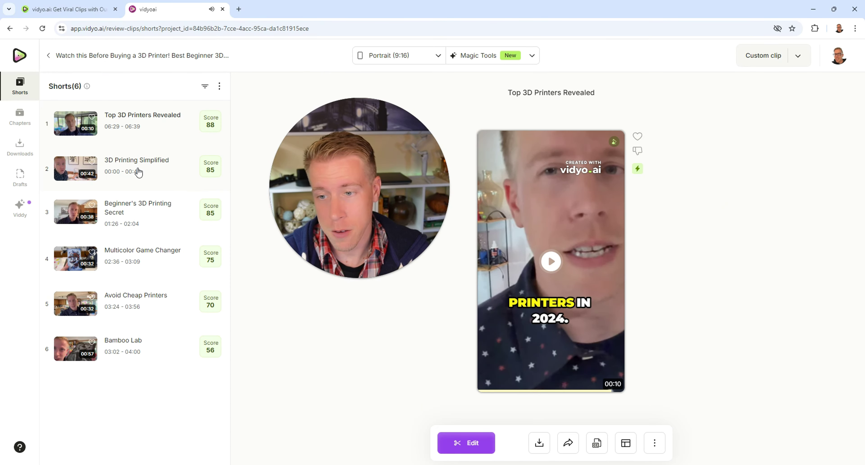
left_click(0, 136)
left_click(592, 271)
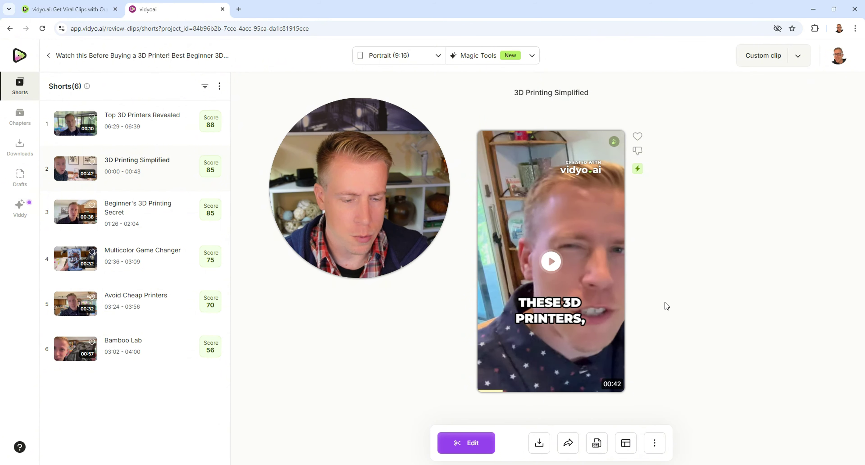
- Edit '3D Printing Simplified', apply the first stock template's blue captions, and view subtitle styles
left_click(466, 443)
left_click(514, 161)
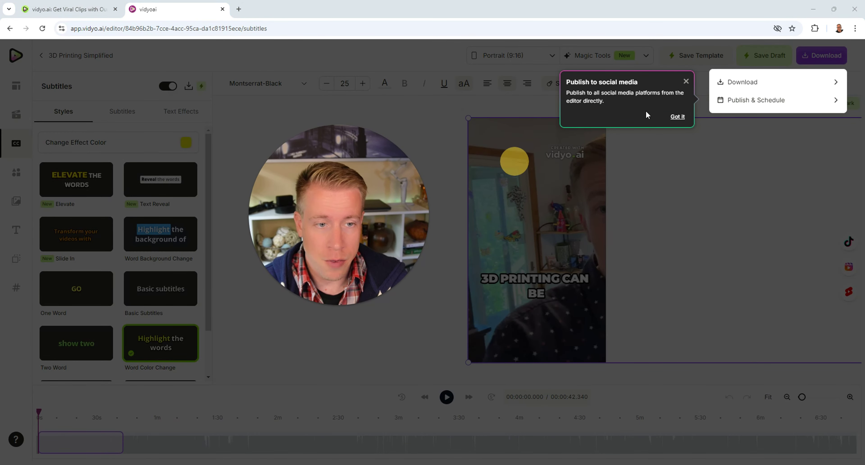
left_click(687, 82)
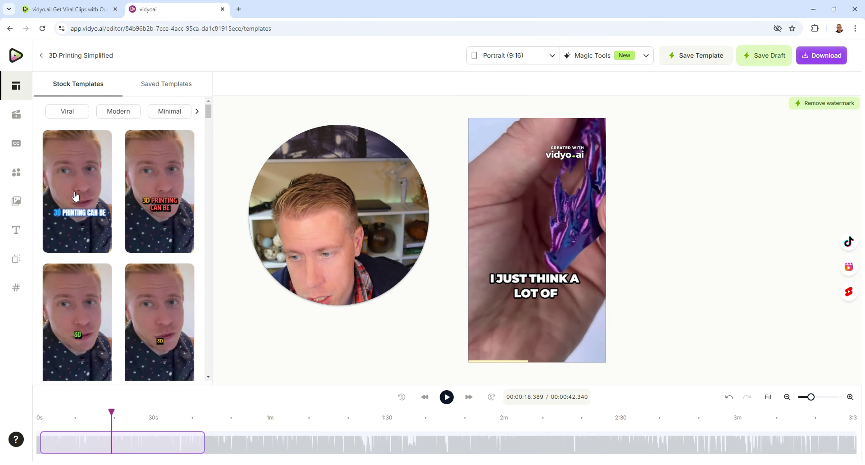
left_click(76, 196)
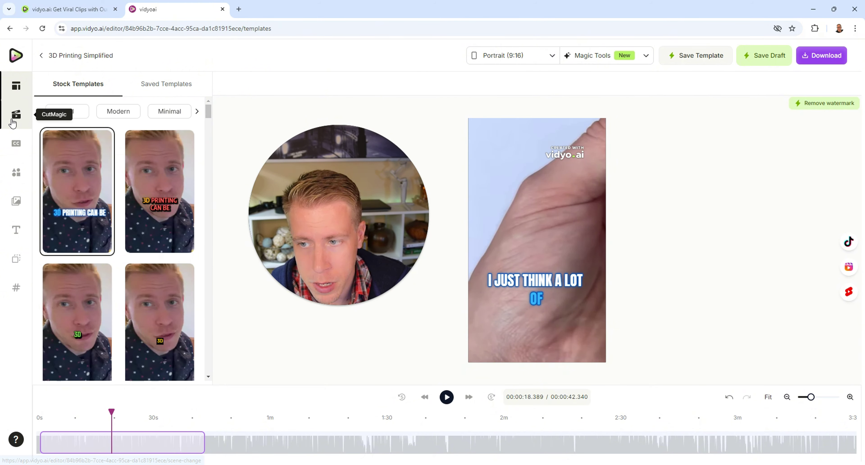
left_click(17, 145)
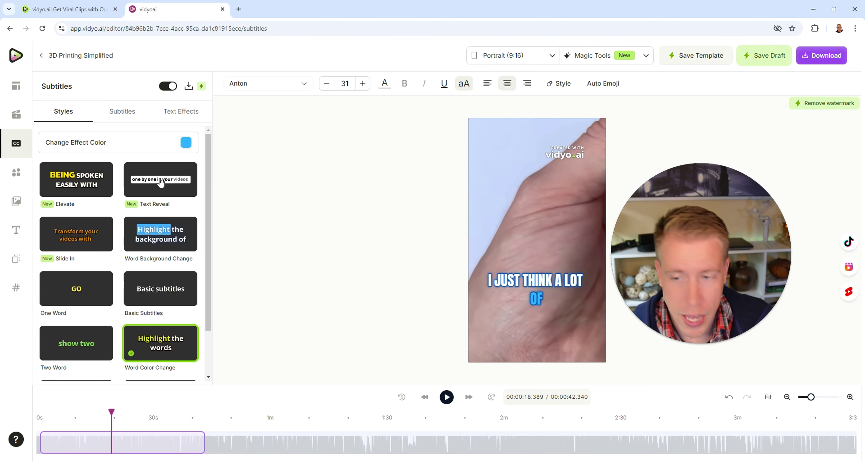
- Browse the editor's Elements, Media, Text and Background panels for the short
left_click(17, 175)
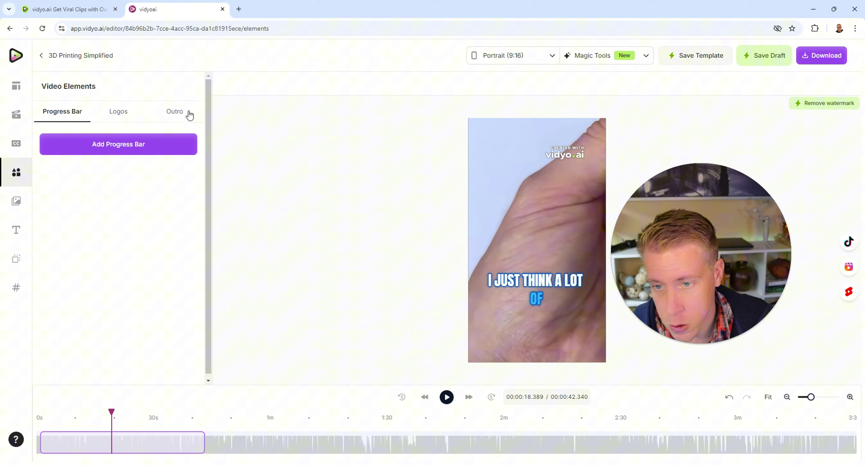
left_click(17, 206)
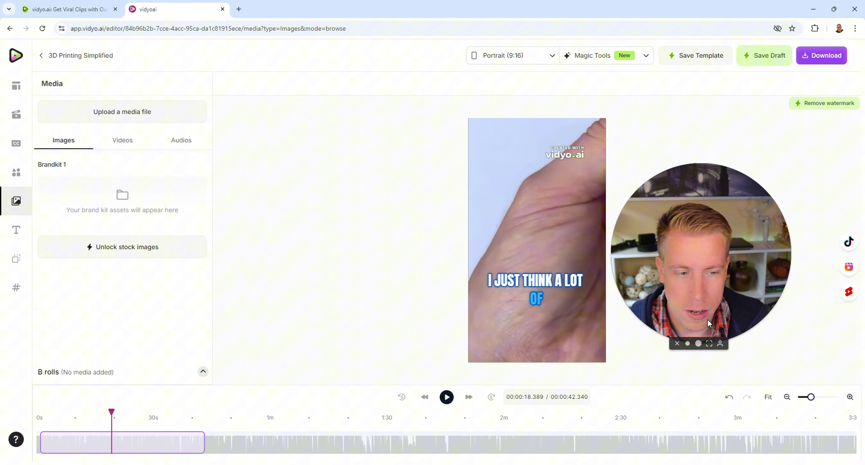
left_click_drag(709, 323, 343, 260)
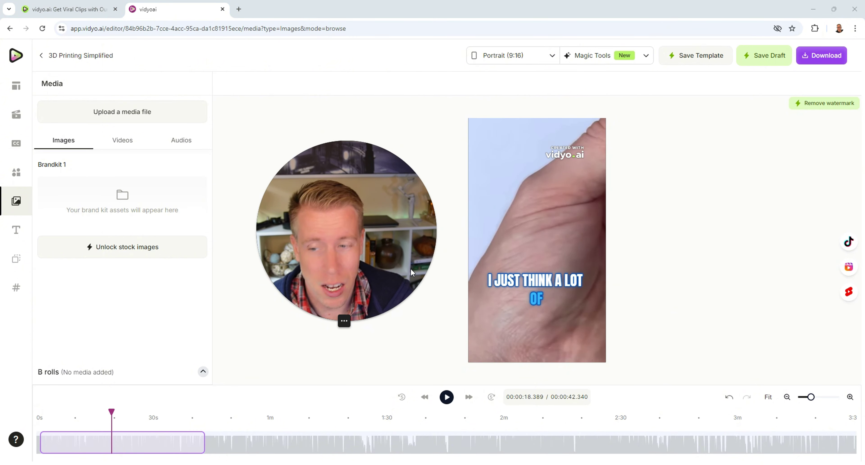
left_click(9, 240)
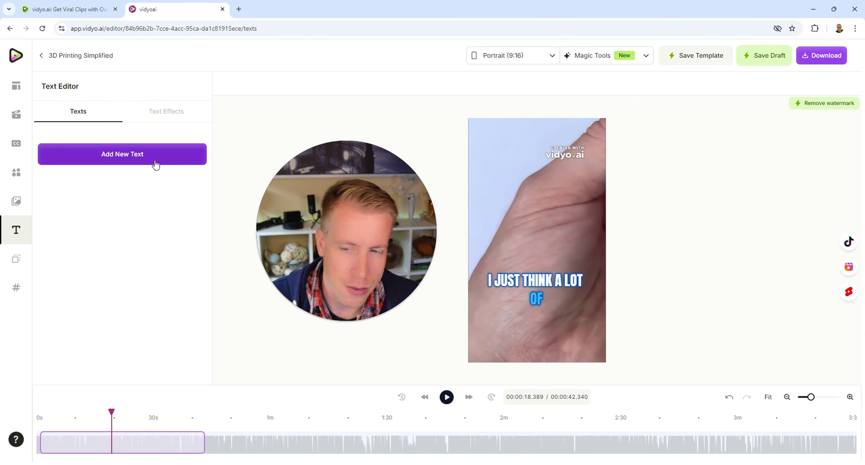
left_click(17, 259)
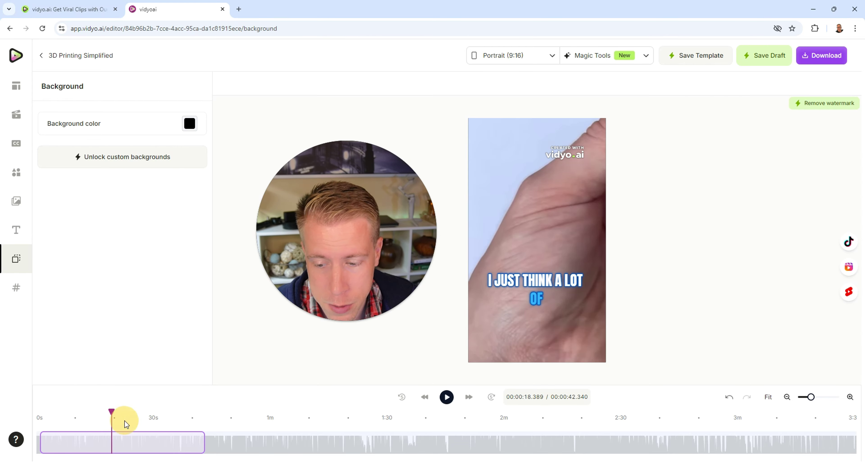
- At about 18.8 s, shift the video left within the vertical frame, then return to the shorts list
left_click(16, 81)
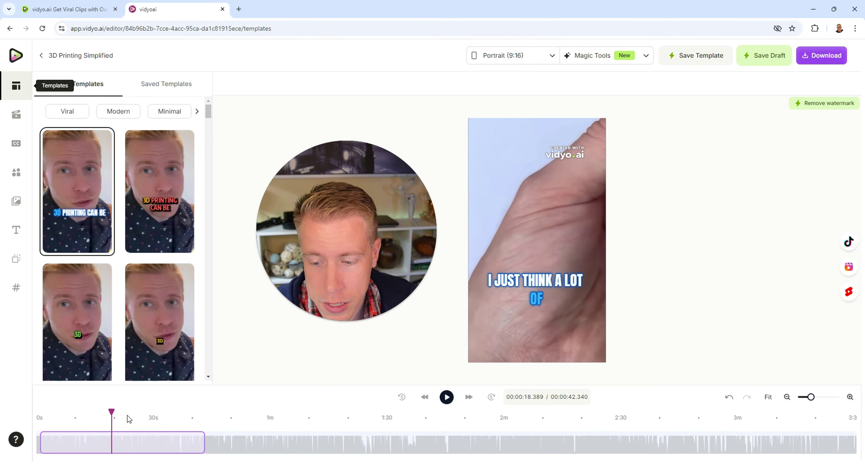
left_click(114, 436)
left_click_drag(589, 225, 450, 230)
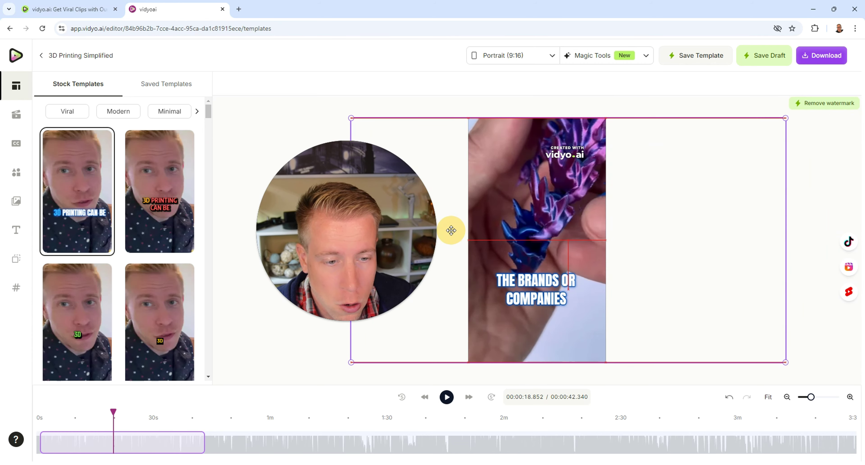
left_click_drag(544, 219, 538, 220)
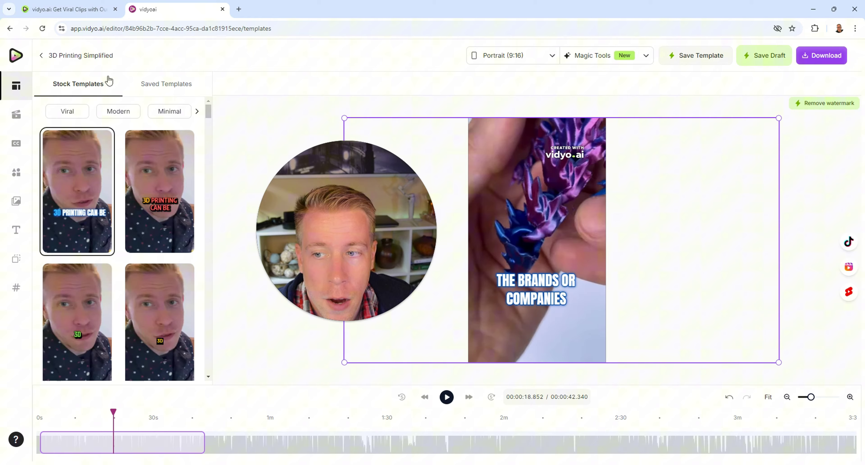
left_click(44, 56)
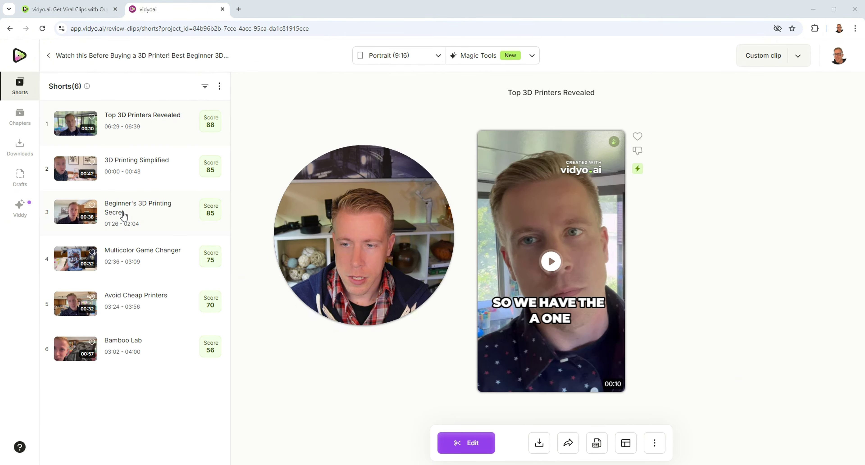
- Preview 'Beginner's 3D Printing Secret', then load 'Multicolor Game Changer'
left_click(123, 212)
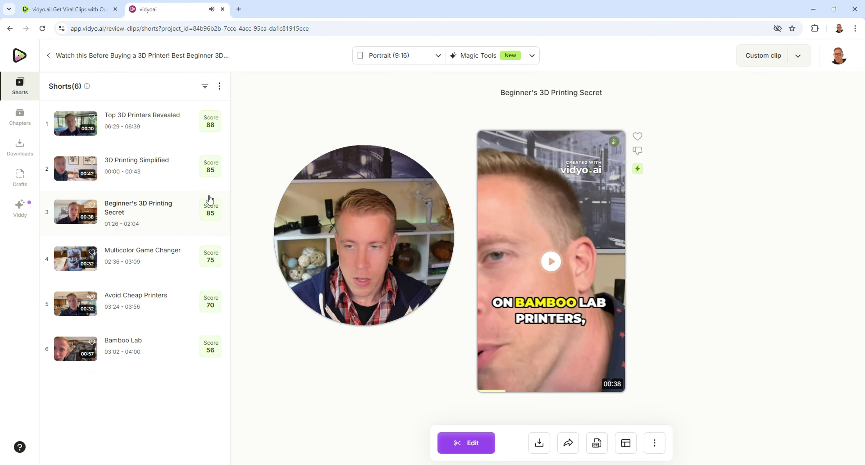
left_click(129, 265)
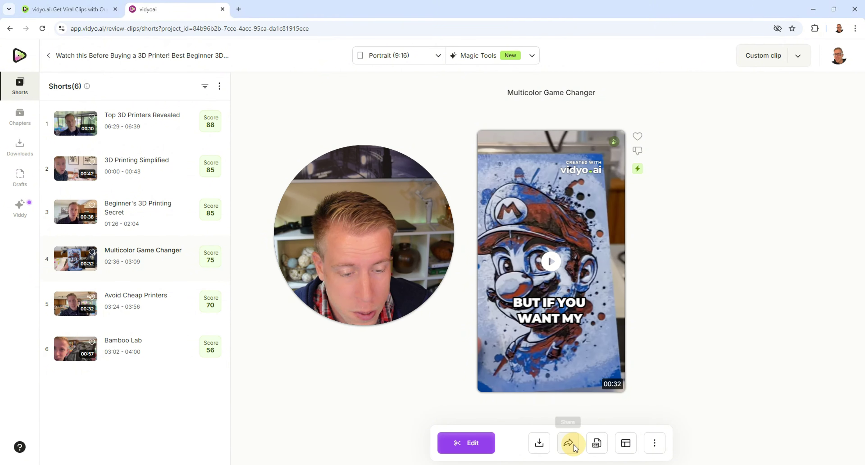
- Open social media sharing for the clip, then return to the vidyo.ai home page
left_click(571, 444)
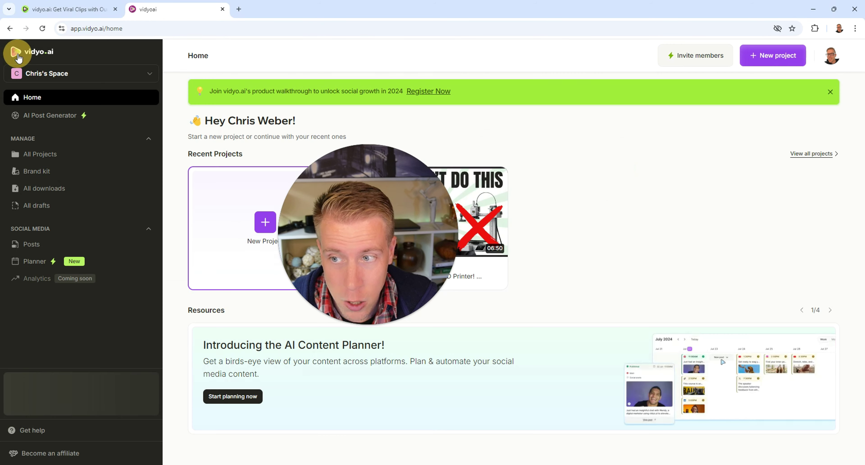
- Visit the New Project upload page and the social media Planner, returning home after each
left_click(272, 230)
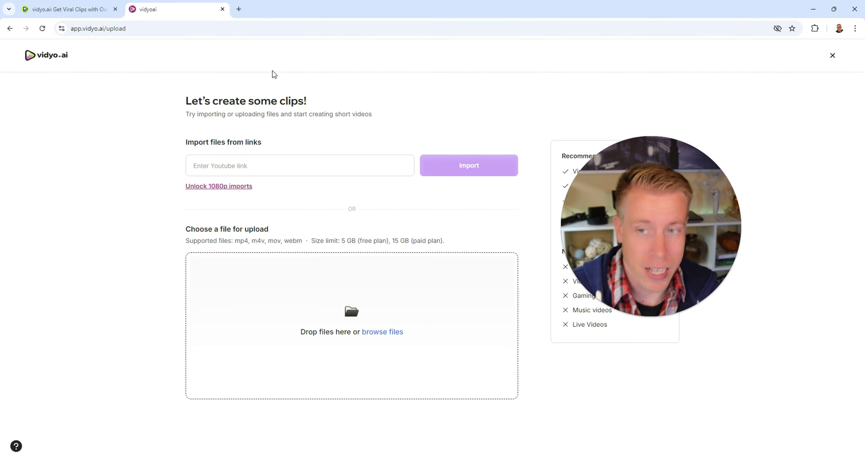
left_click(10, 28)
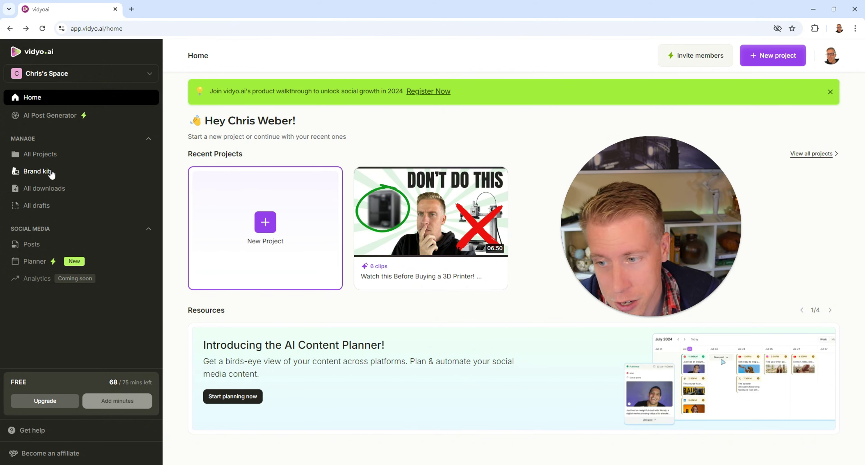
left_click(38, 262)
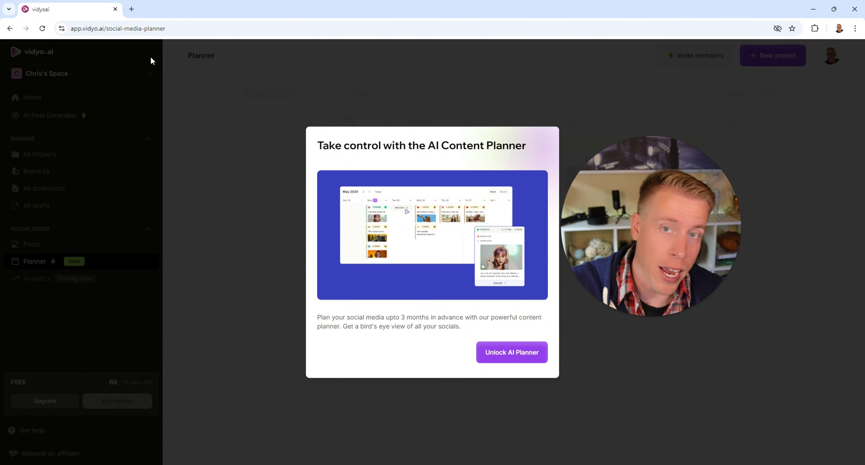
left_click(9, 28)
left_click(493, 209)
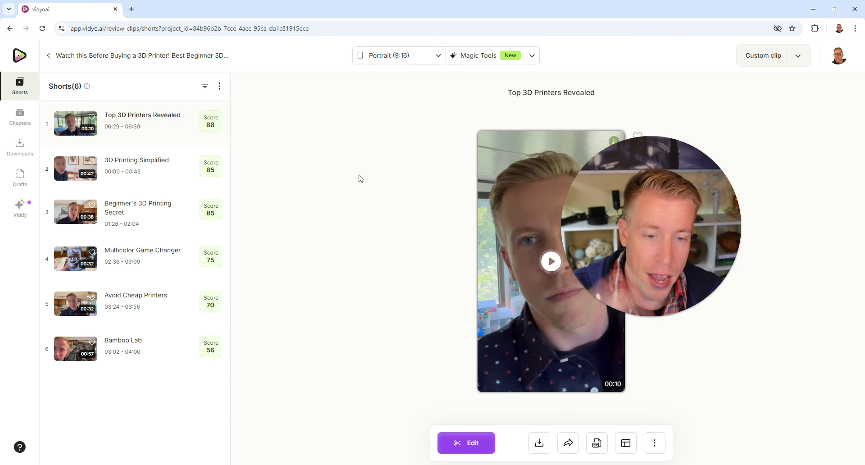